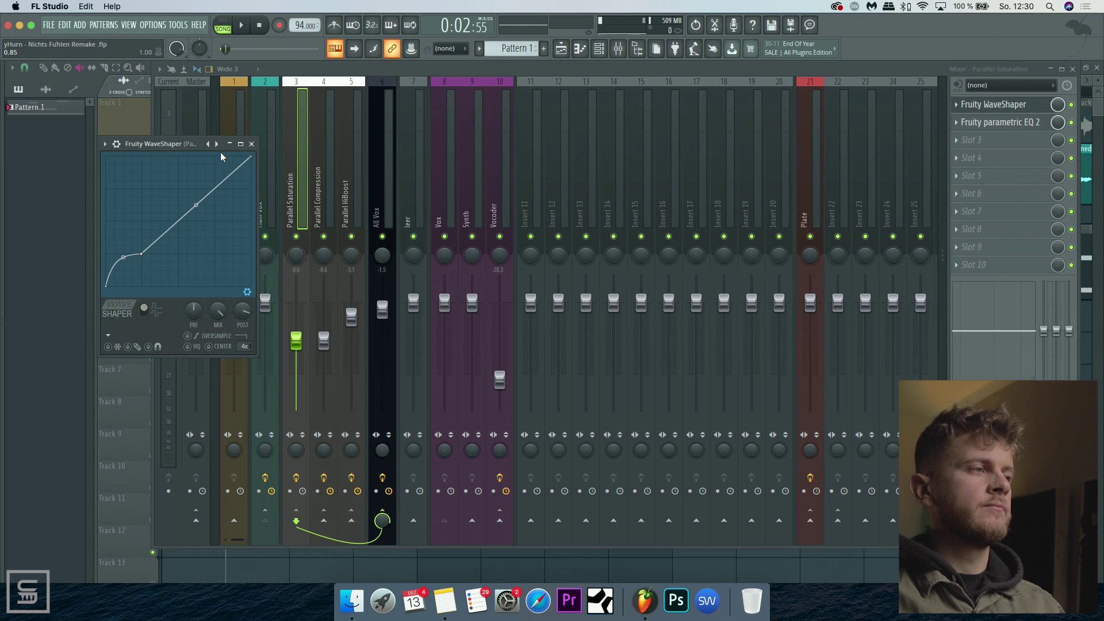
Examine the Fruity WaveShaper curve and the Fruity parametric EQ 2 on the Parallel Saturation track in enlarged windows, and play back the vocals
drag(193, 143, 325, 129)
drag(389, 342, 673, 510)
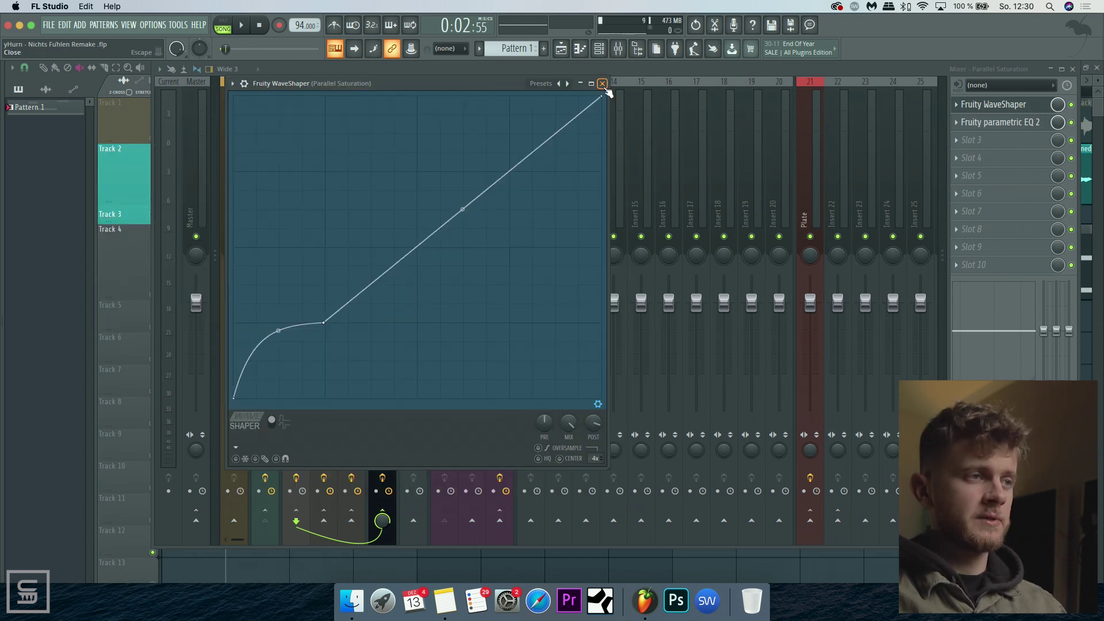
click(602, 87)
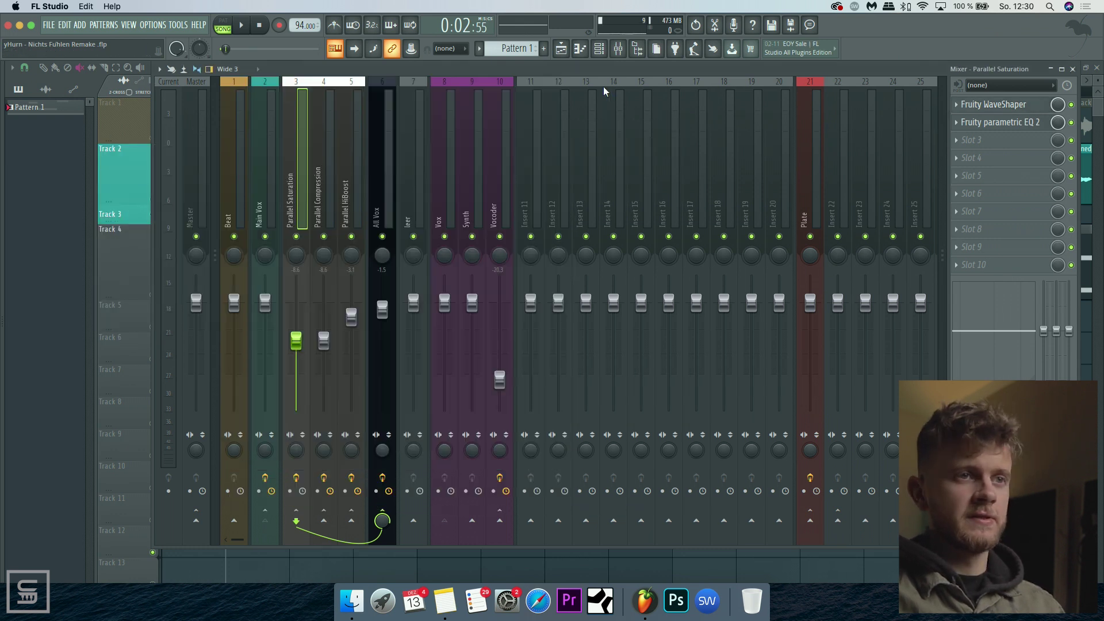
click(978, 130)
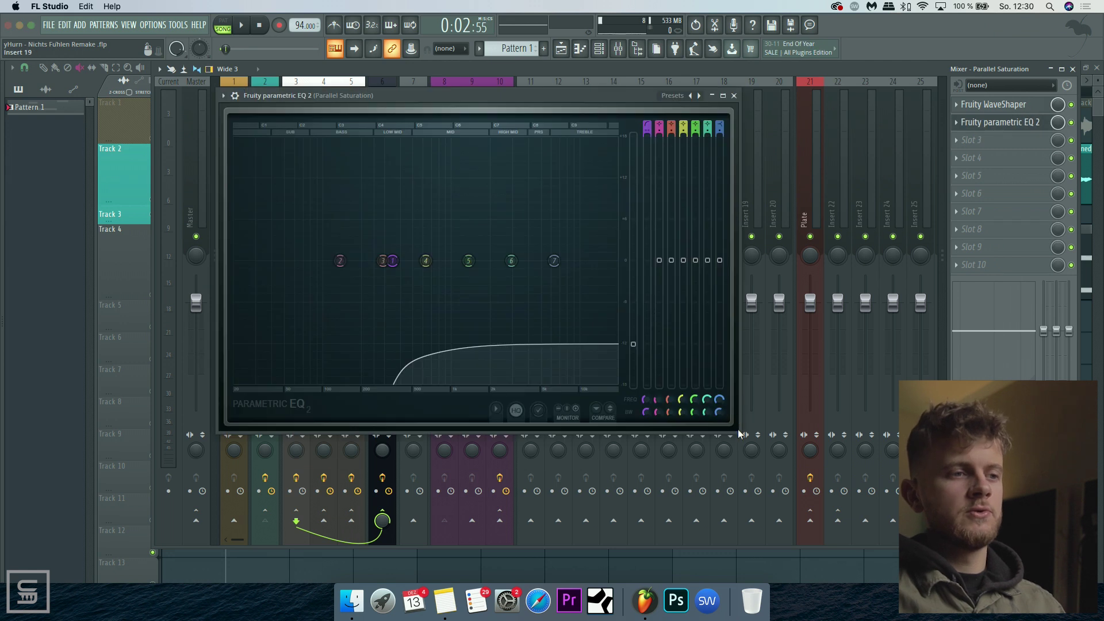
drag(740, 431, 762, 492)
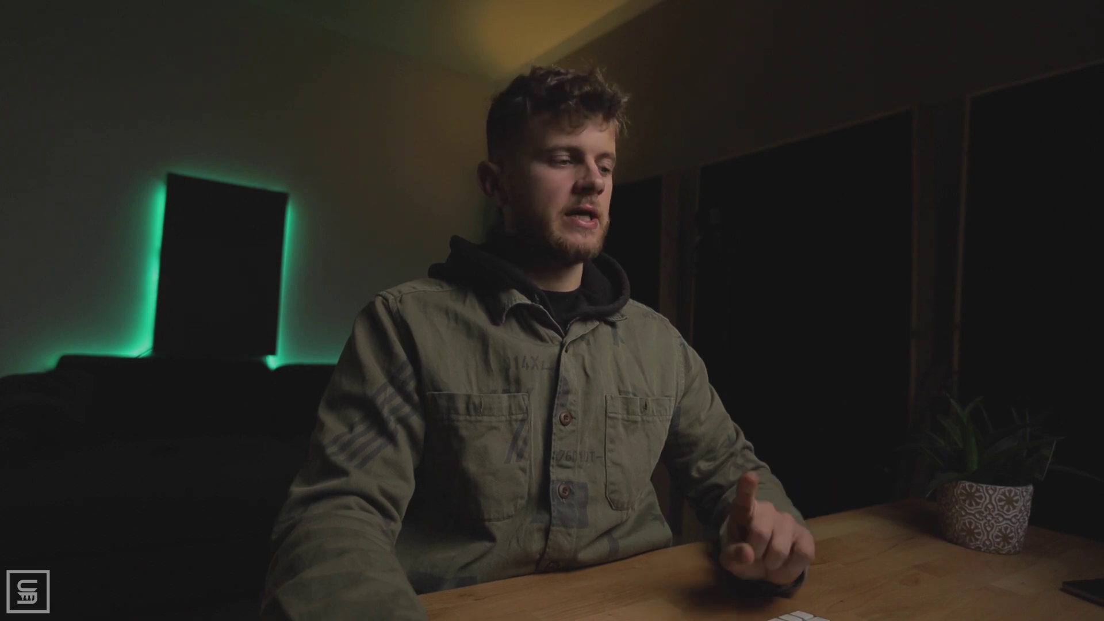
key(space)
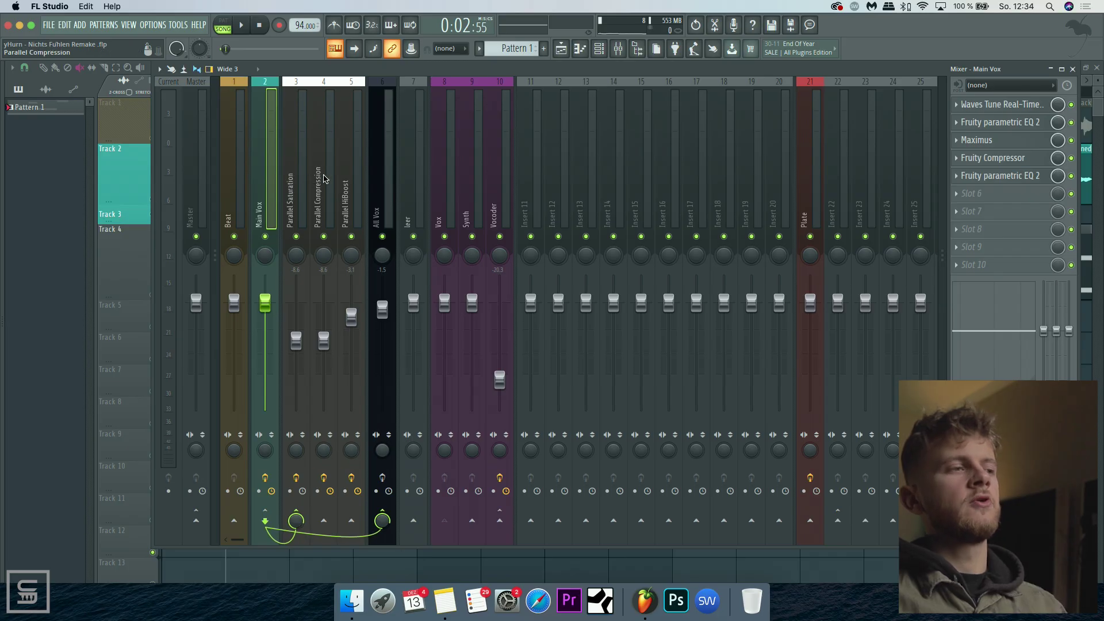
Examine the Fruity Limiter's compressor settings on the Parallel Compression track in an enlarged plugin window
click(324, 179)
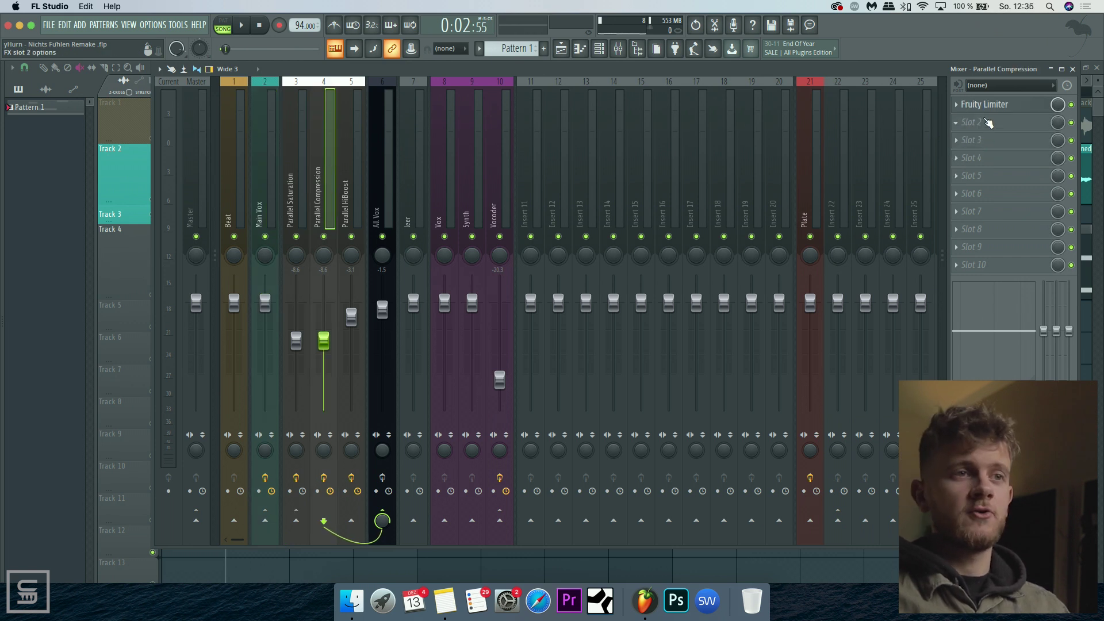
click(990, 109)
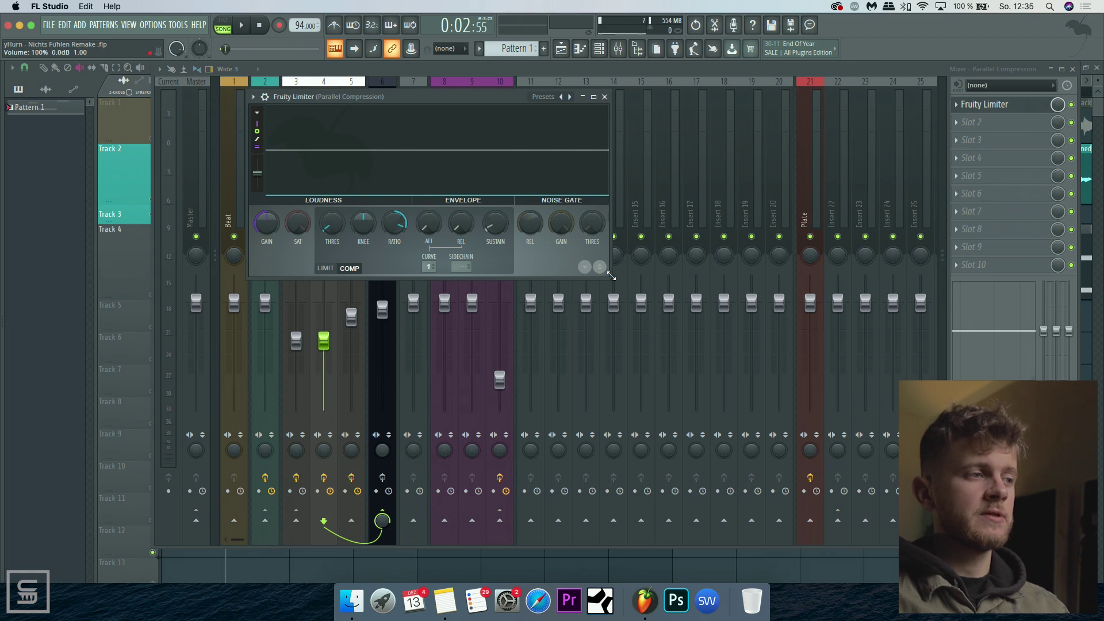
drag(611, 277, 665, 315)
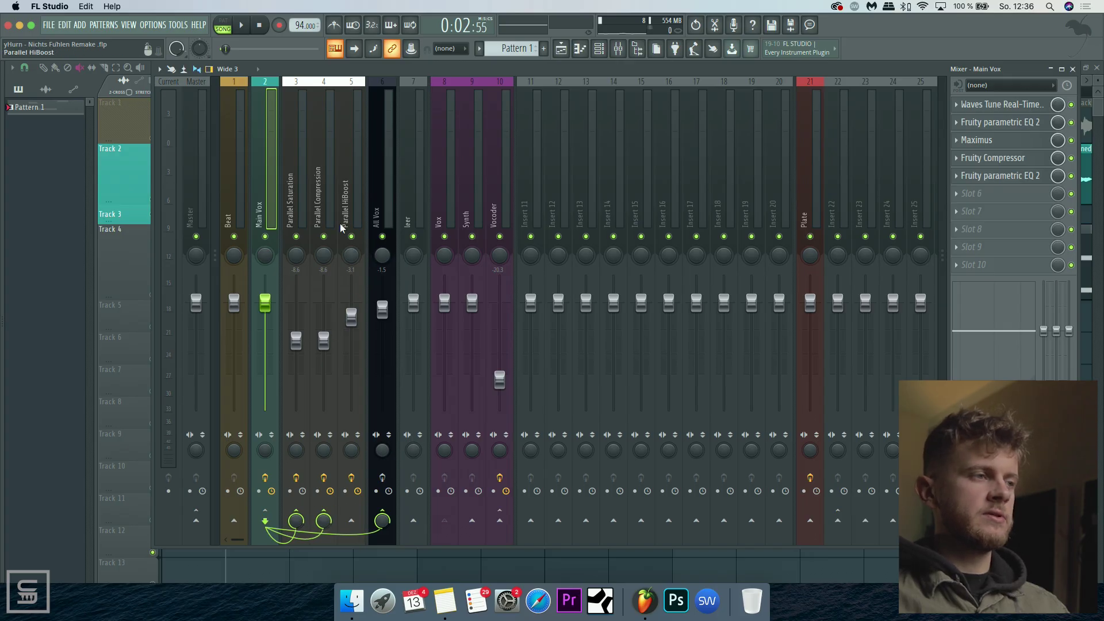
Review the Fruity parametric EQ 2, Maximus and Fruity Limiter on the Parallel HiBoost track, and enable the send from Main Vox to it
click(343, 211)
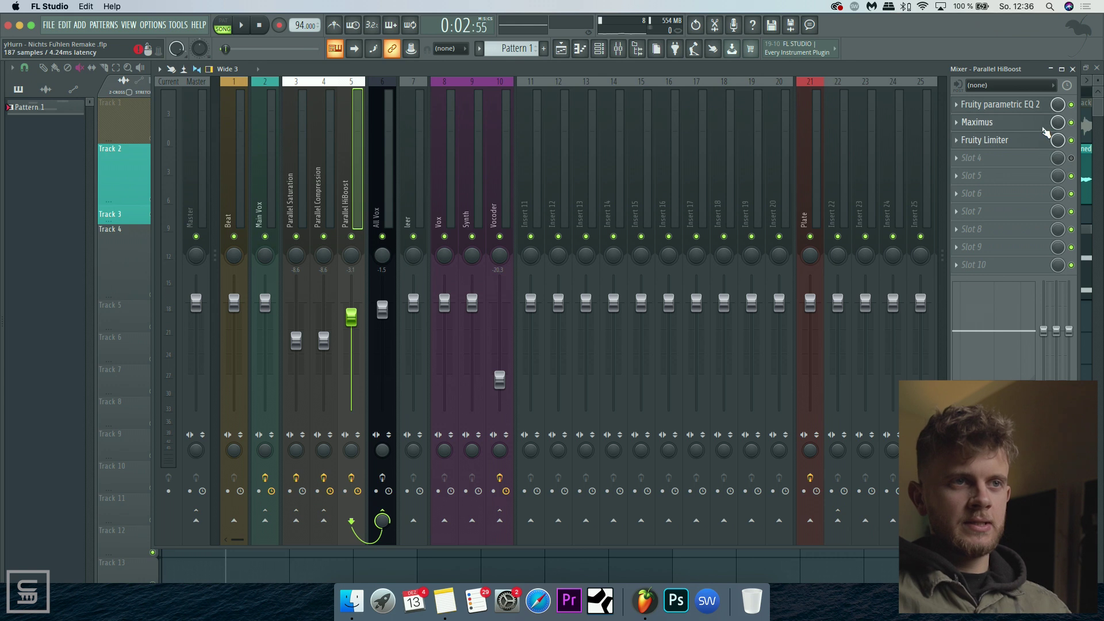
click(1030, 106)
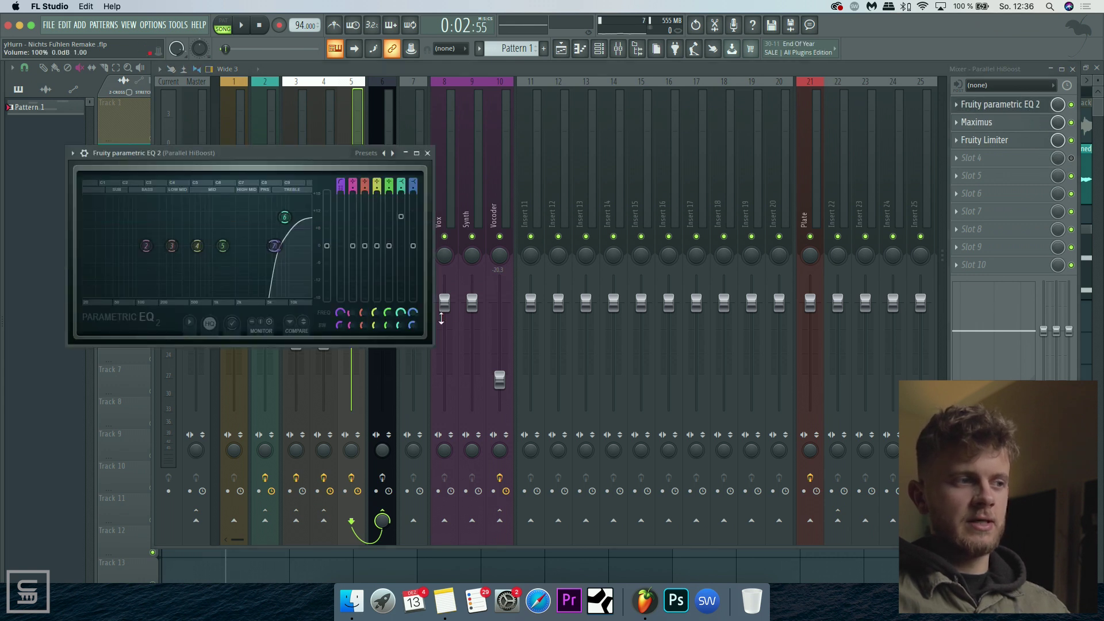
drag(432, 344, 776, 506)
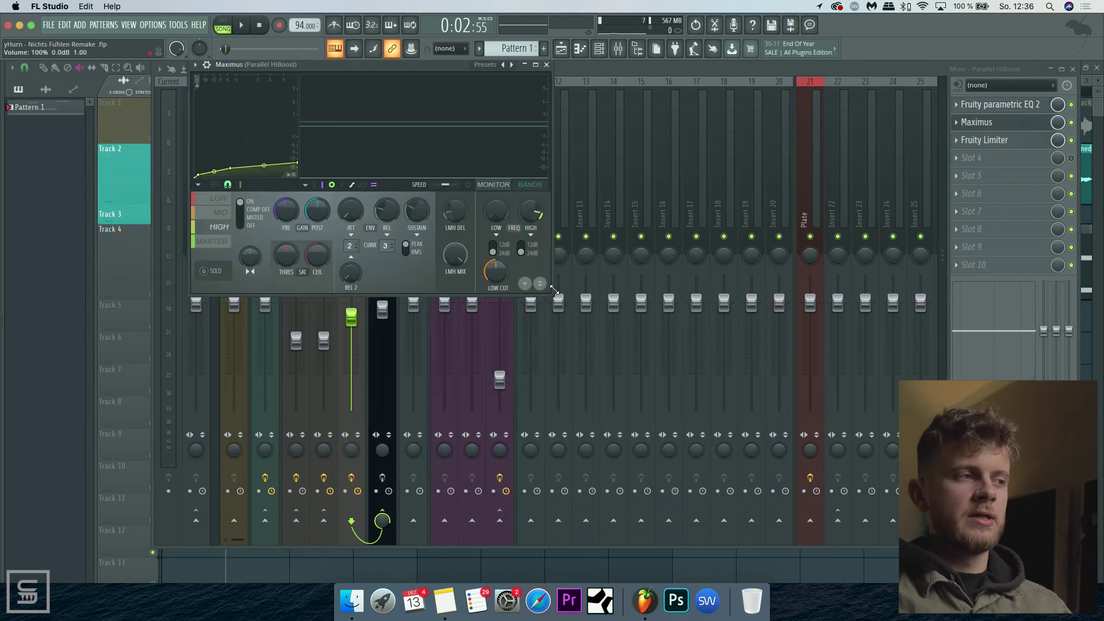
drag(553, 289, 793, 470)
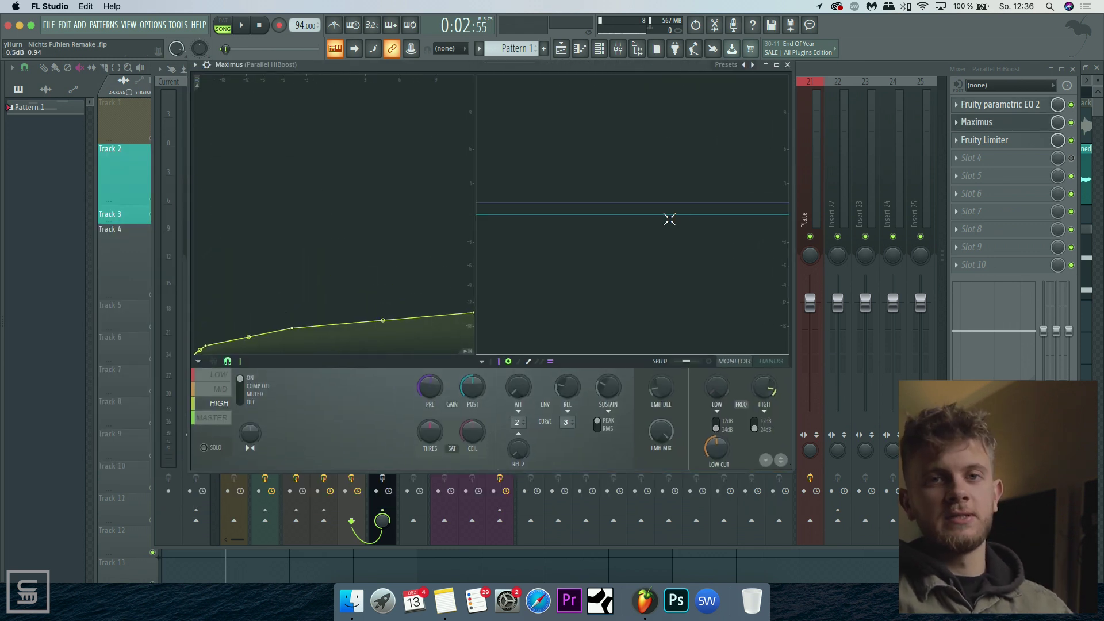
click(789, 65)
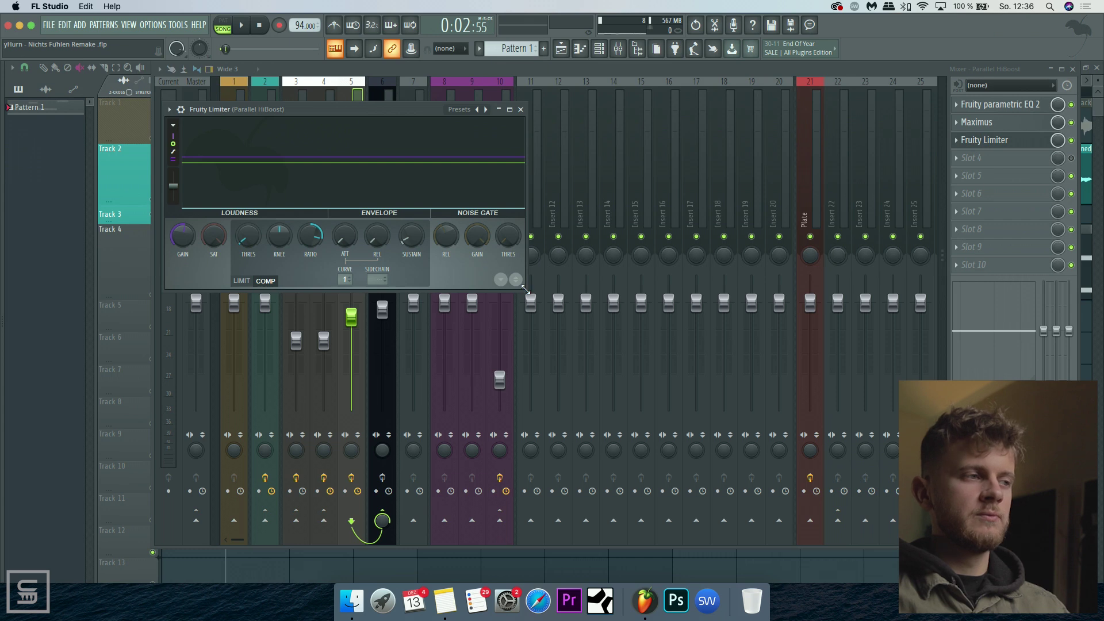
click(1000, 140)
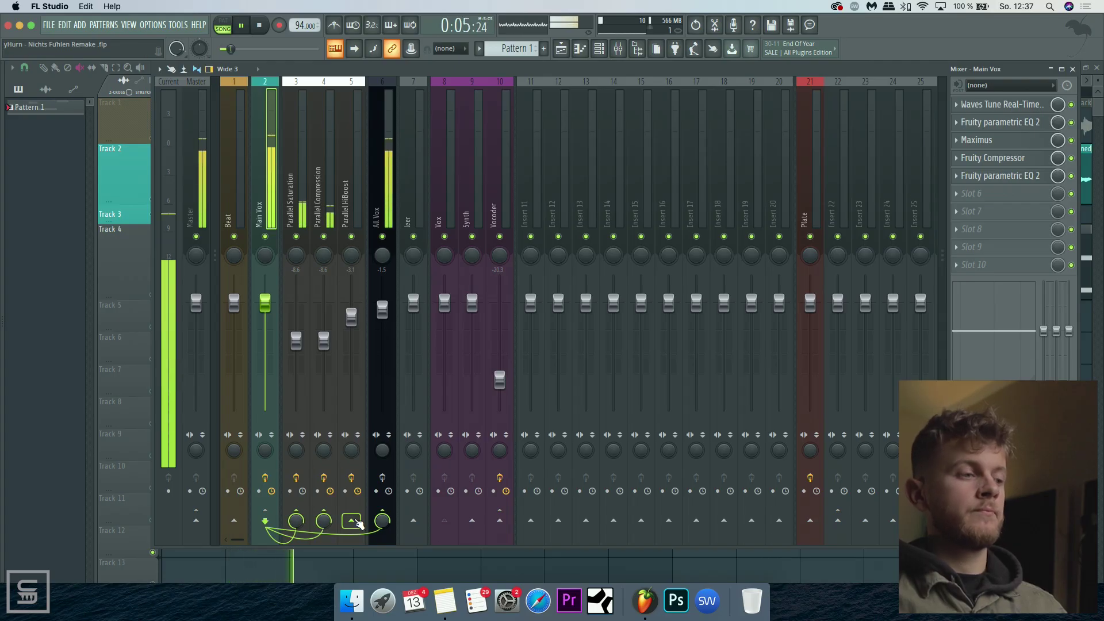
click(356, 522)
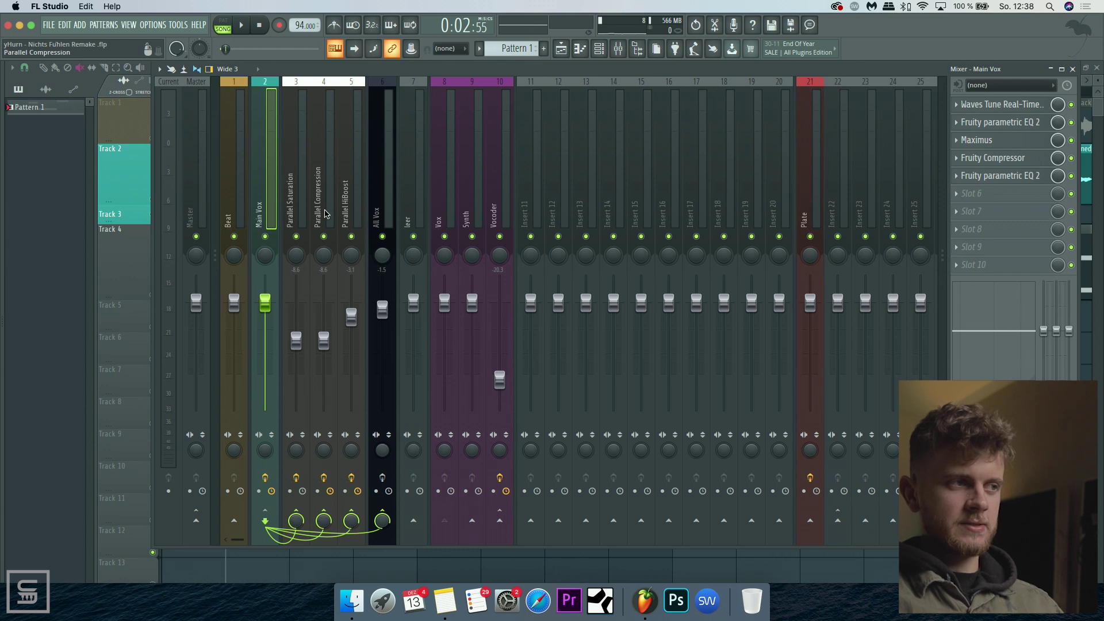
Examine the Maximus high-band settings on the All Vox track in an enlarged window and close the plugin
click(383, 163)
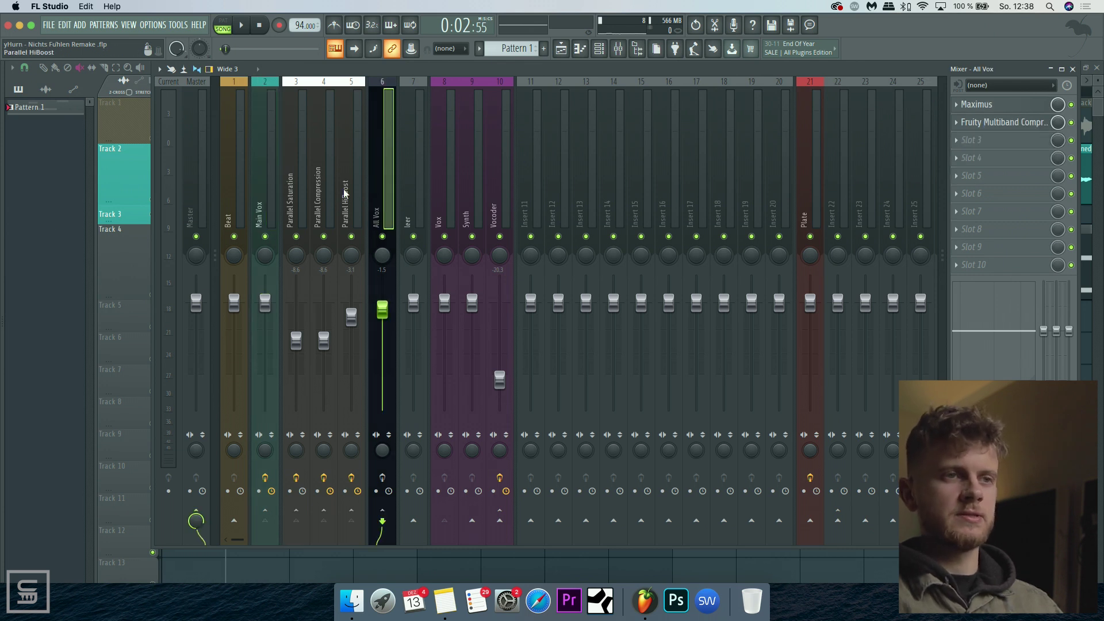
click(1010, 110)
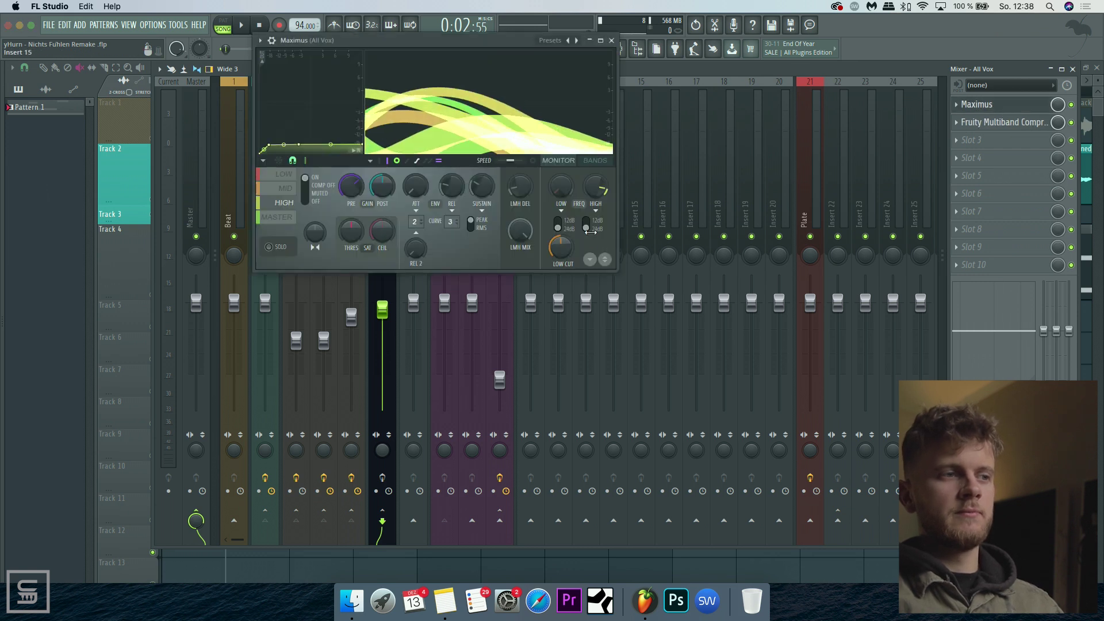
drag(617, 270, 752, 406)
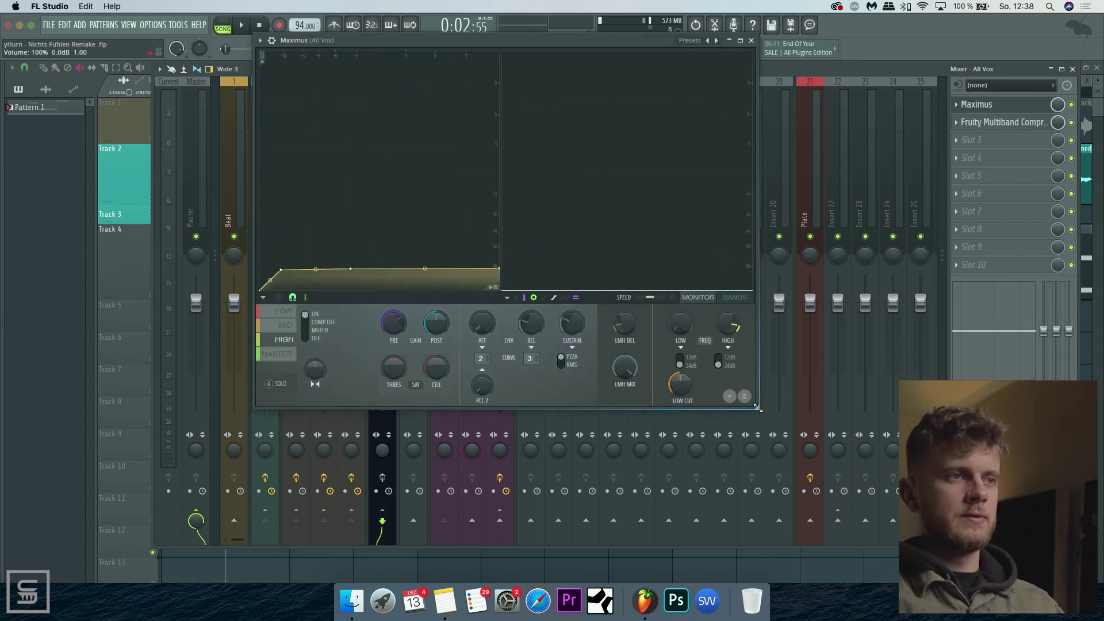
click(751, 41)
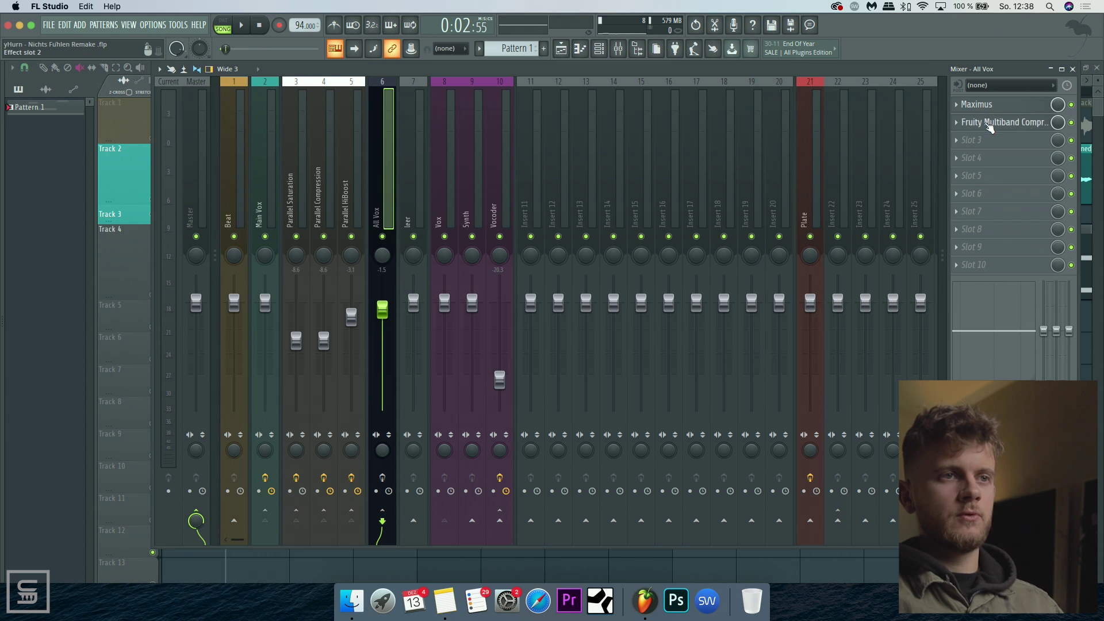
Review the Fruity Multiband Compressor's bands on the All Vox track and enable that track's effect slots during playback
click(985, 124)
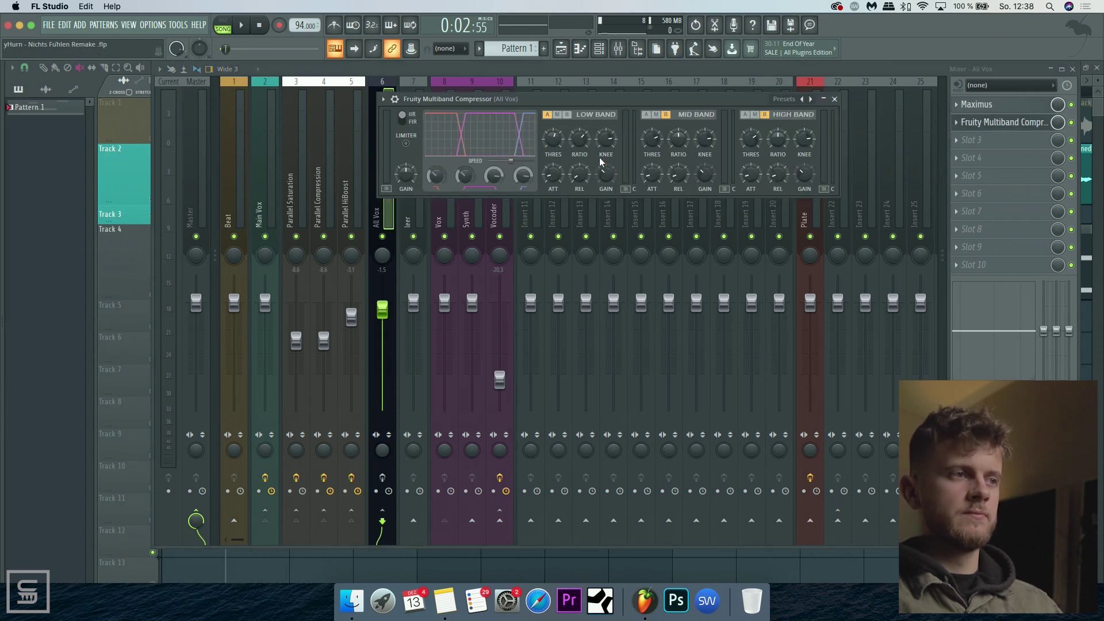
drag(575, 98, 577, 129)
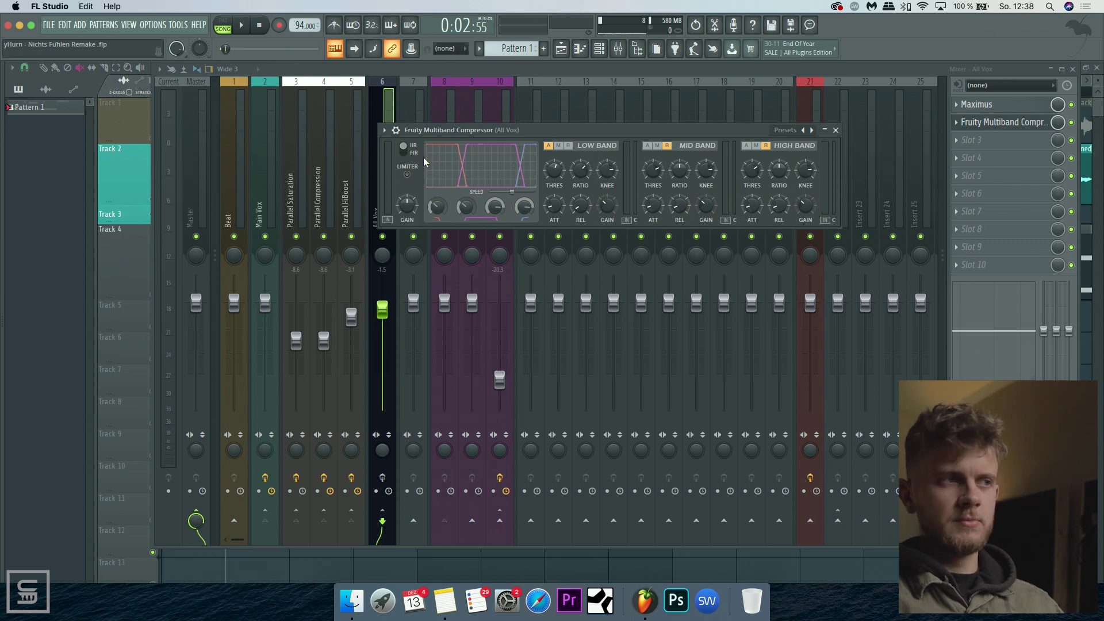
drag(464, 130, 459, 116)
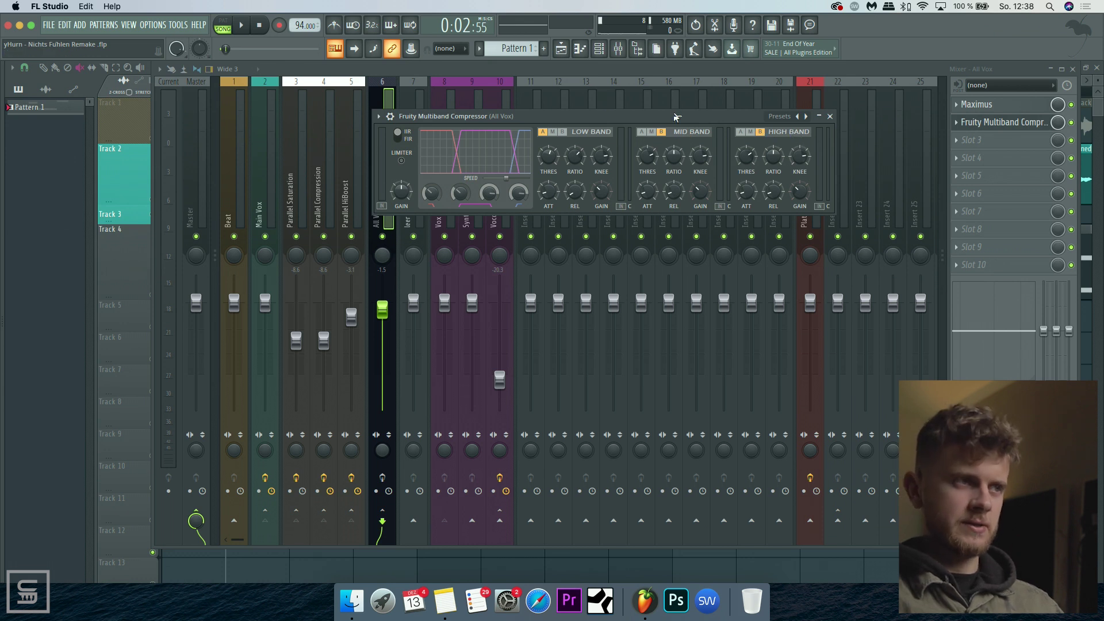
drag(675, 117, 672, 102)
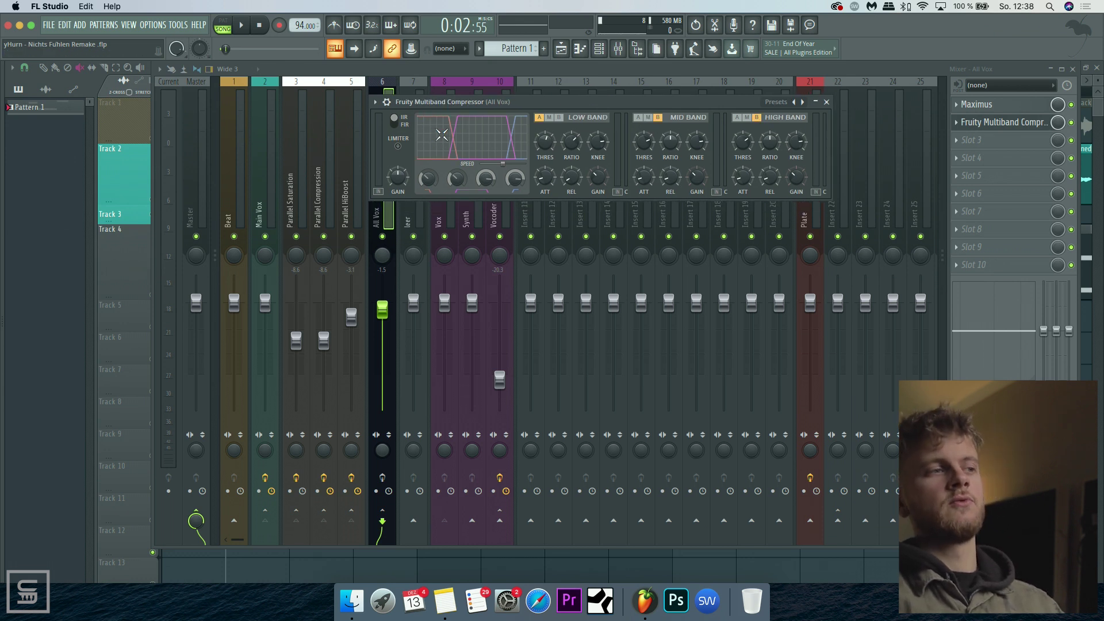
drag(556, 102, 556, 91)
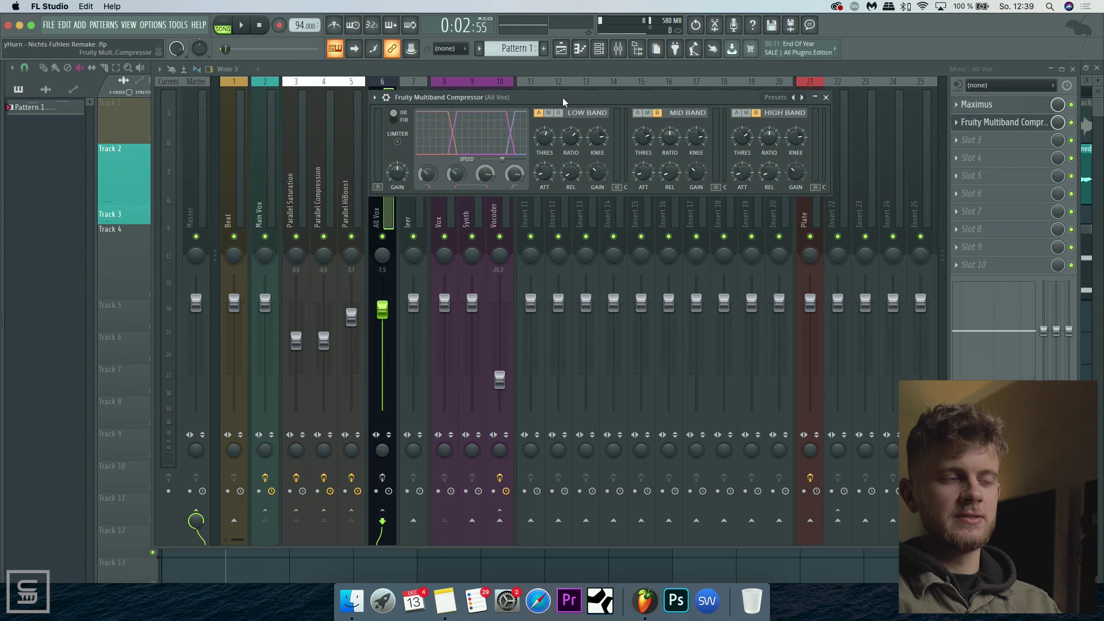
drag(562, 98, 564, 93)
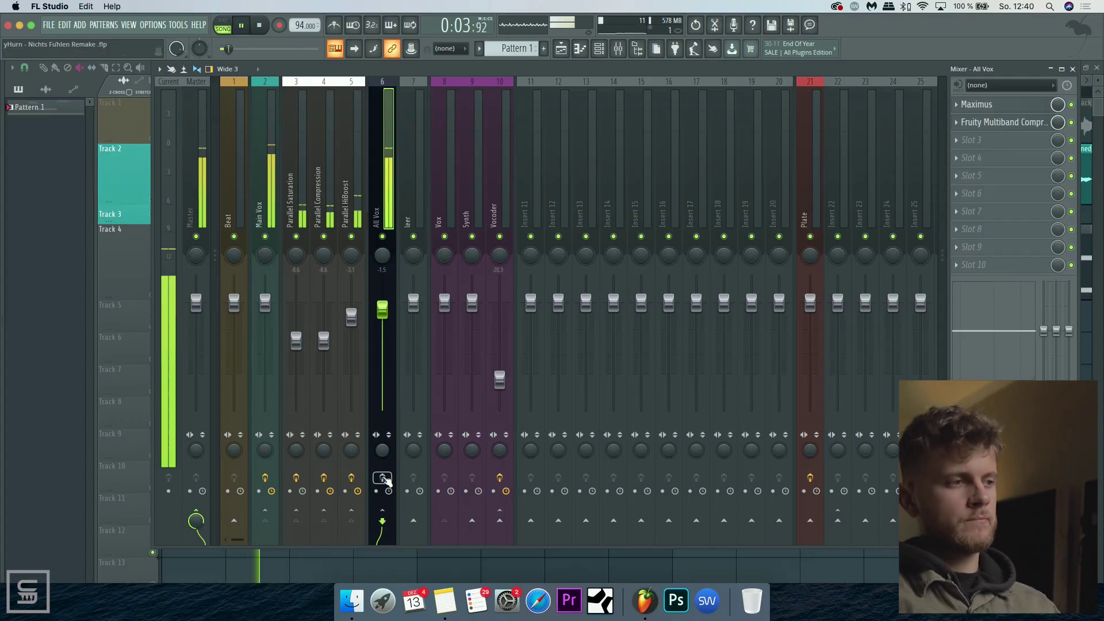
click(382, 478)
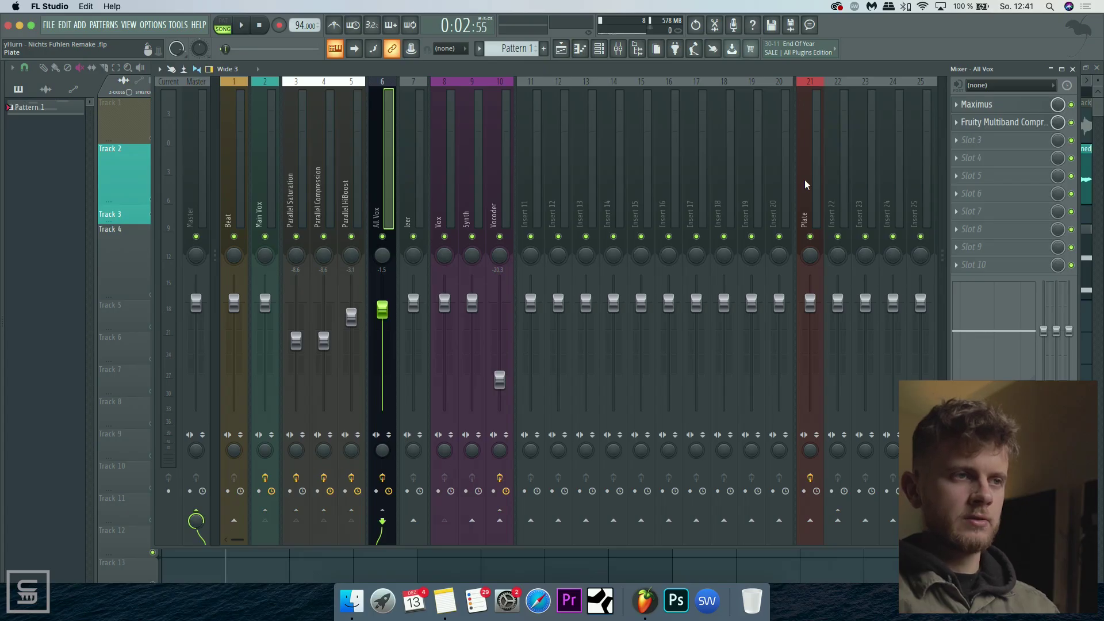
Examine the Fruity Reeverb 2 settings on the Plate track, including delay and low cut, and close the plugin
click(805, 184)
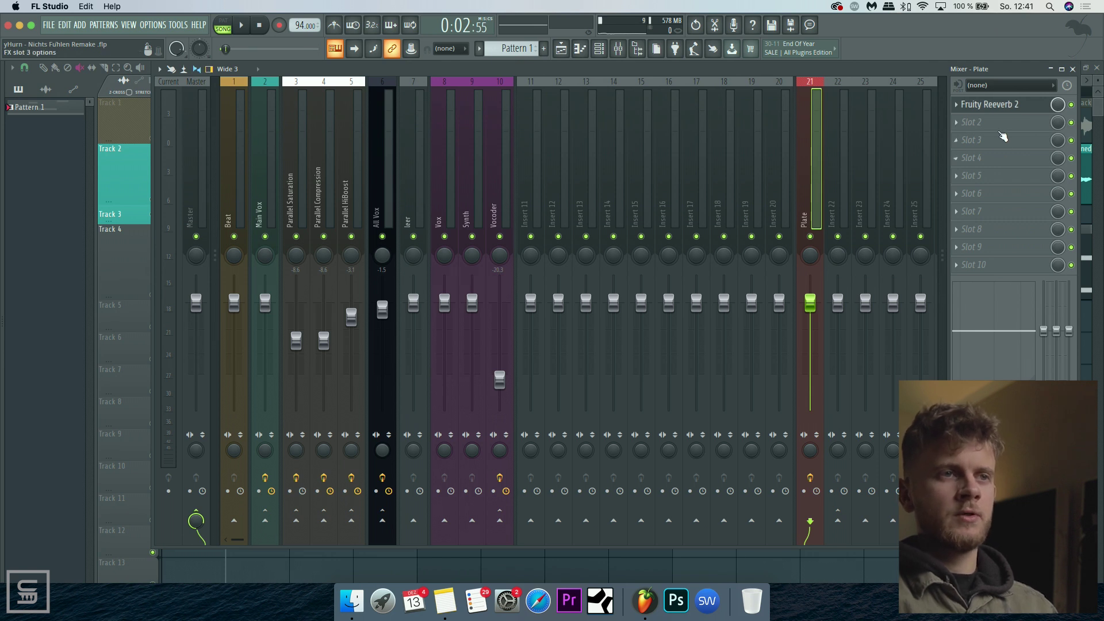
click(1003, 105)
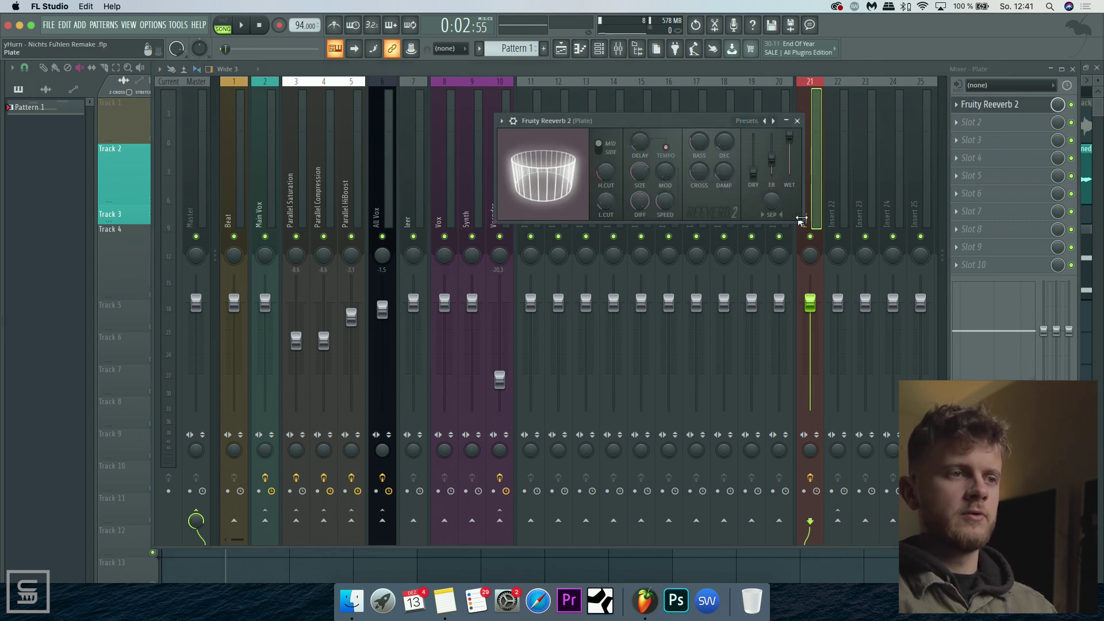
drag(702, 121, 655, 138)
drag(747, 164, 712, 139)
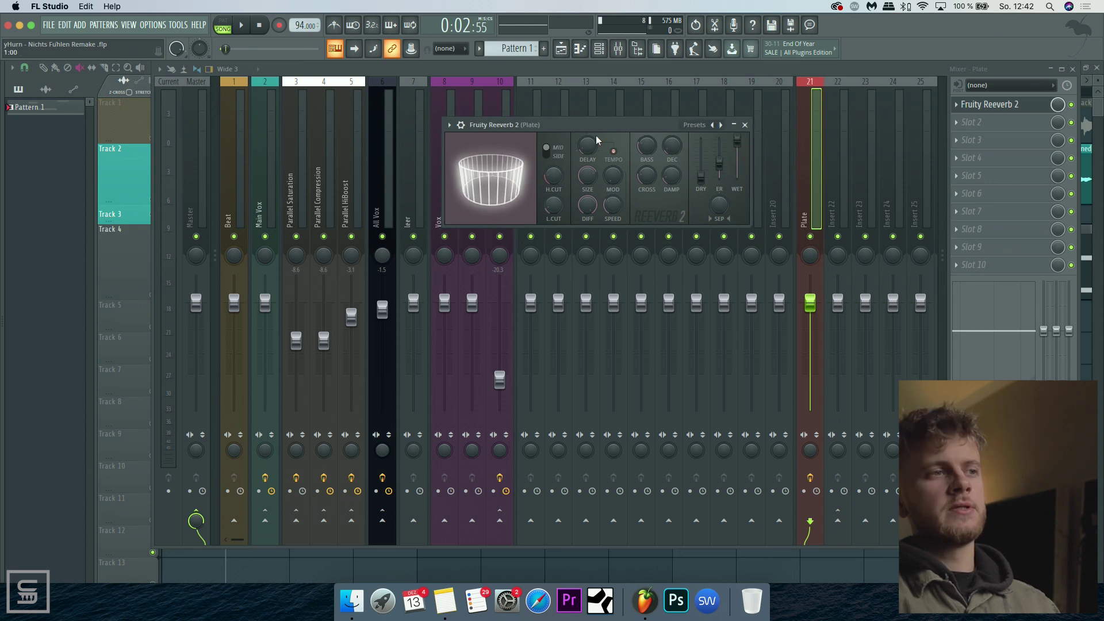
drag(602, 132, 605, 124)
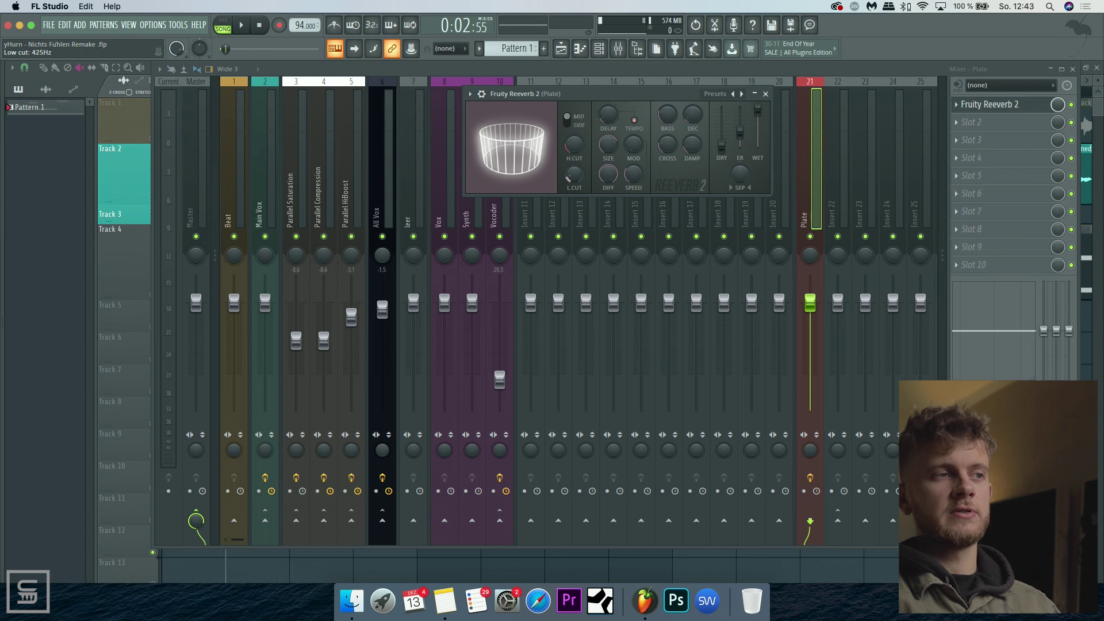
drag(604, 95, 588, 100)
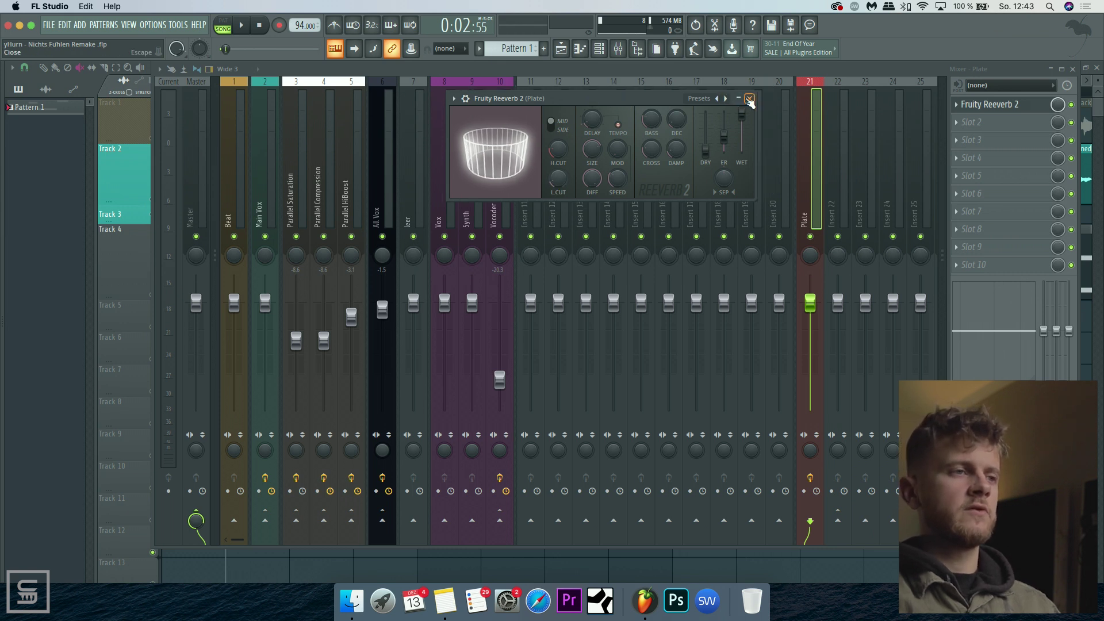
click(749, 100)
Select the All Vox track, switch from the mixer to the playlist and play the arrangement
click(390, 194)
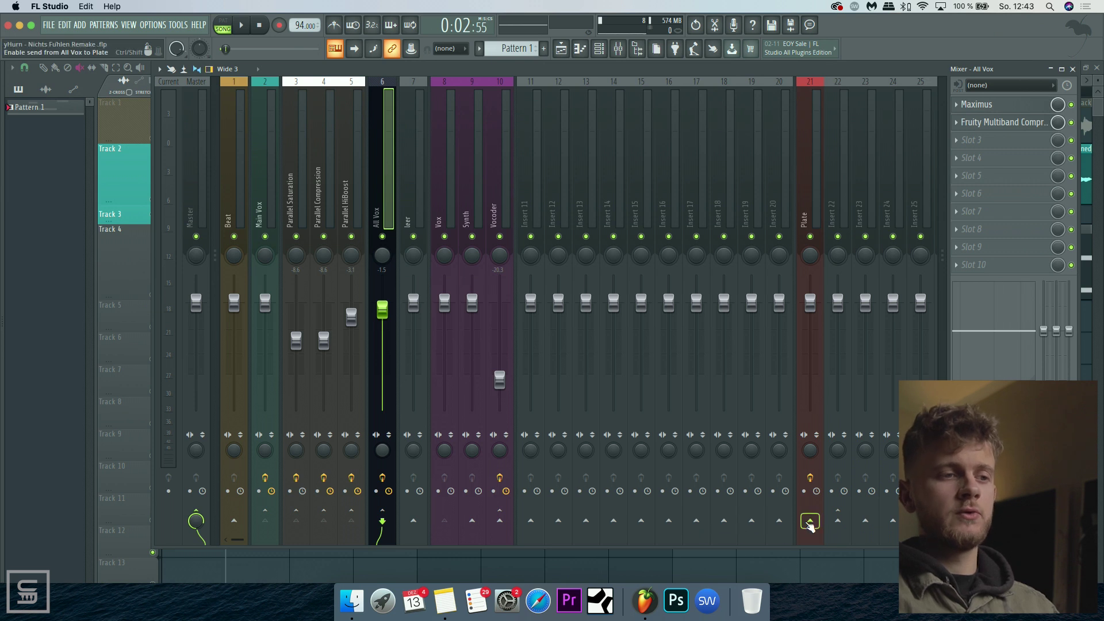
key(F9)
key(space)
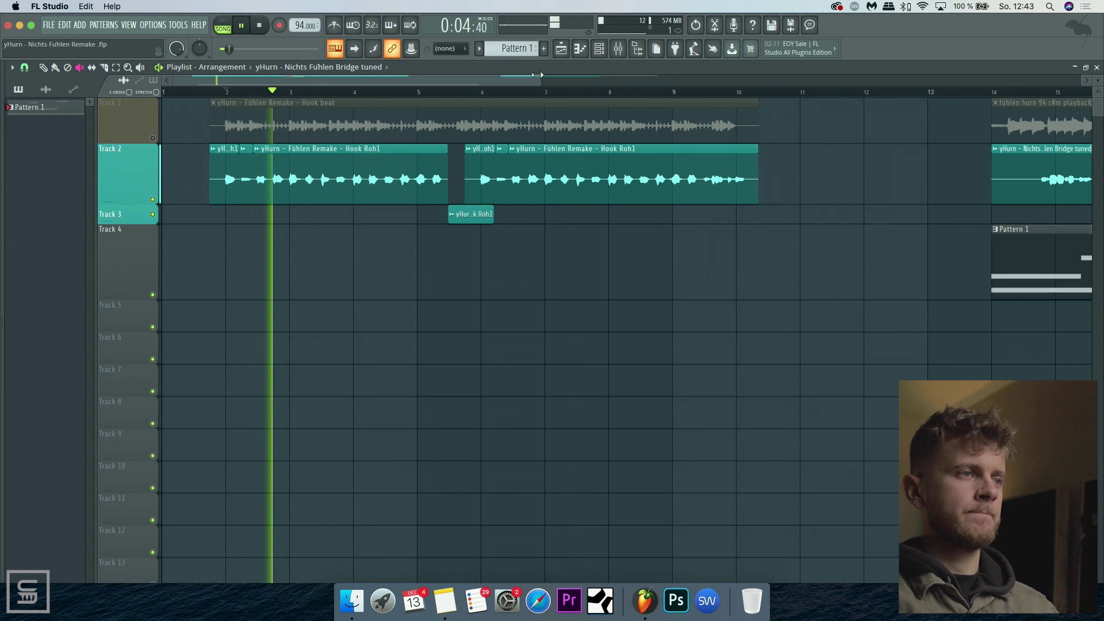
Bring the bridge vocal clip and the Pattern 1 clip from bar 14 onward into view in the playlist
drag(541, 76, 586, 76)
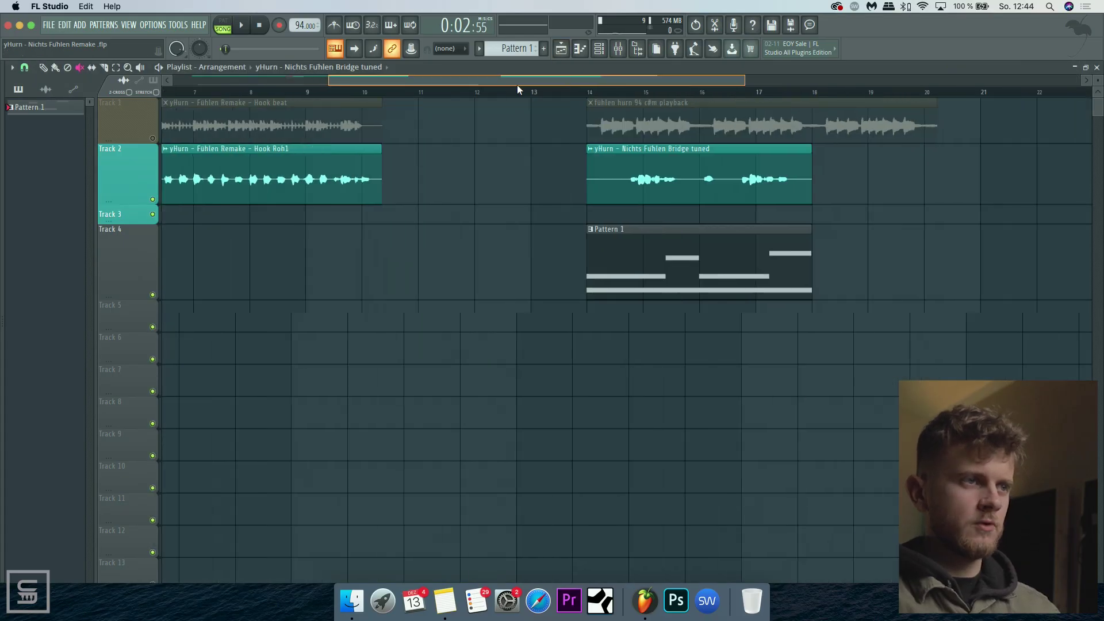
drag(516, 85, 598, 87)
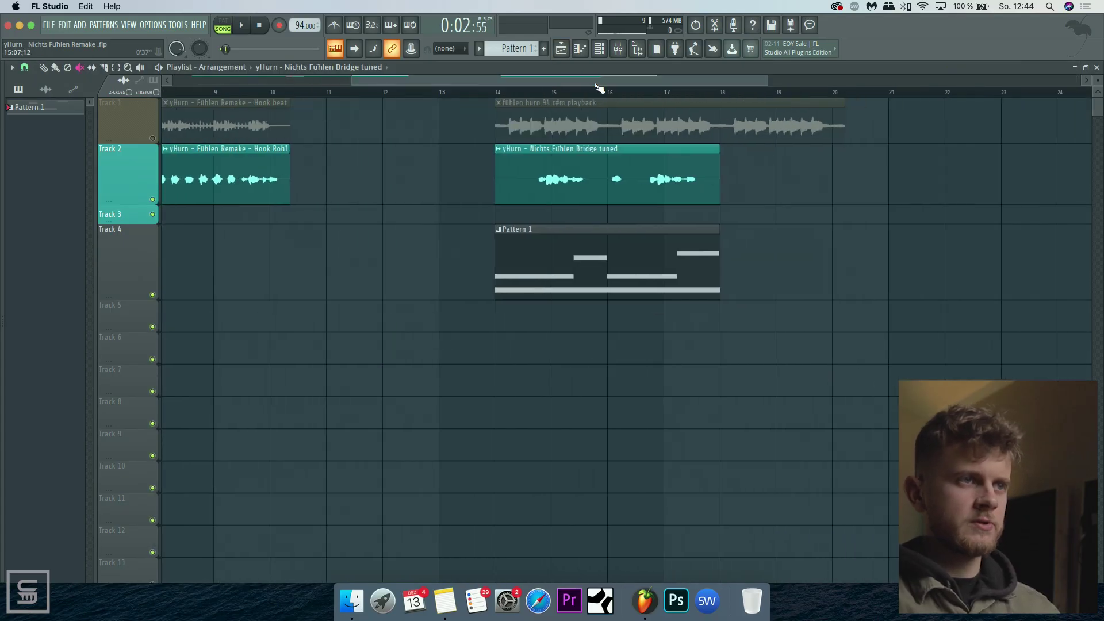
Play the bridge section from bar 14 to bar 18 in the playlist and stop playback
drag(765, 77, 656, 80)
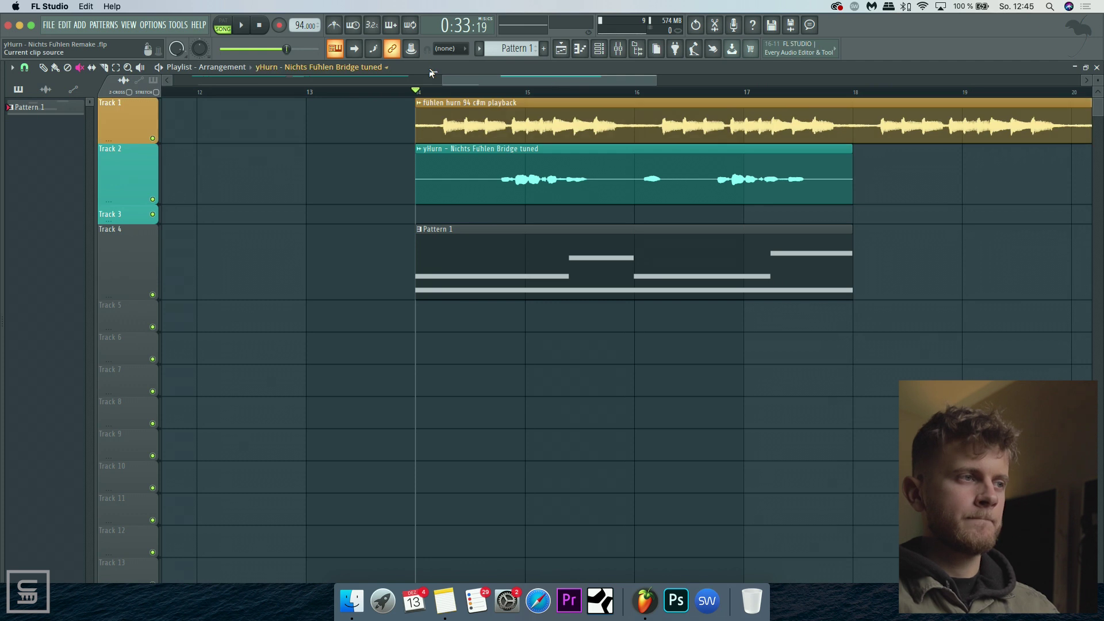
key(space)
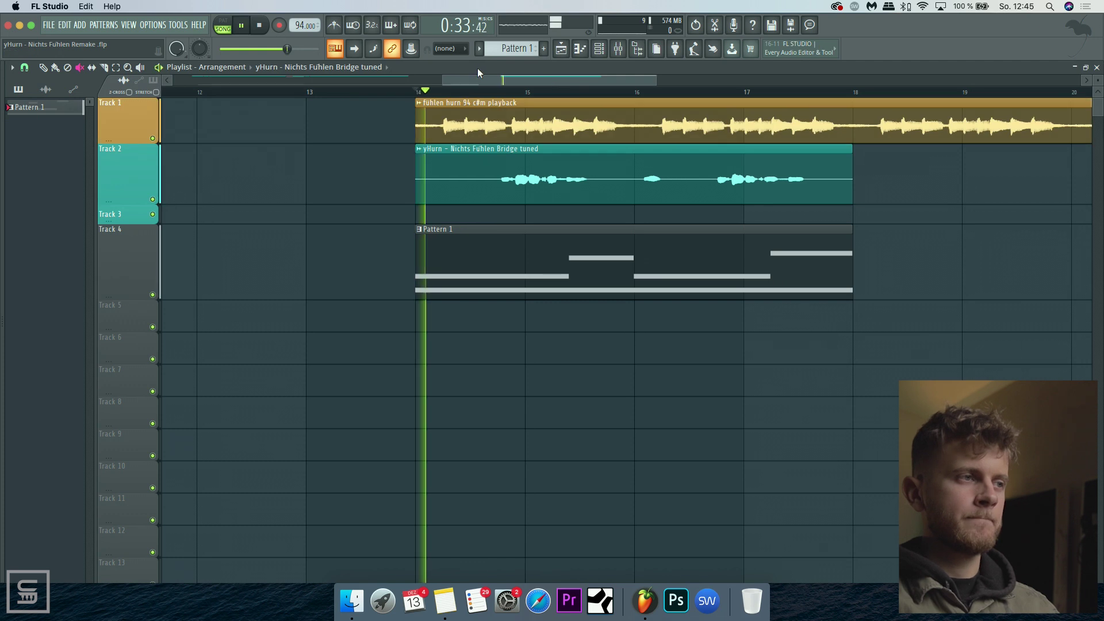
drag(444, 82, 471, 84)
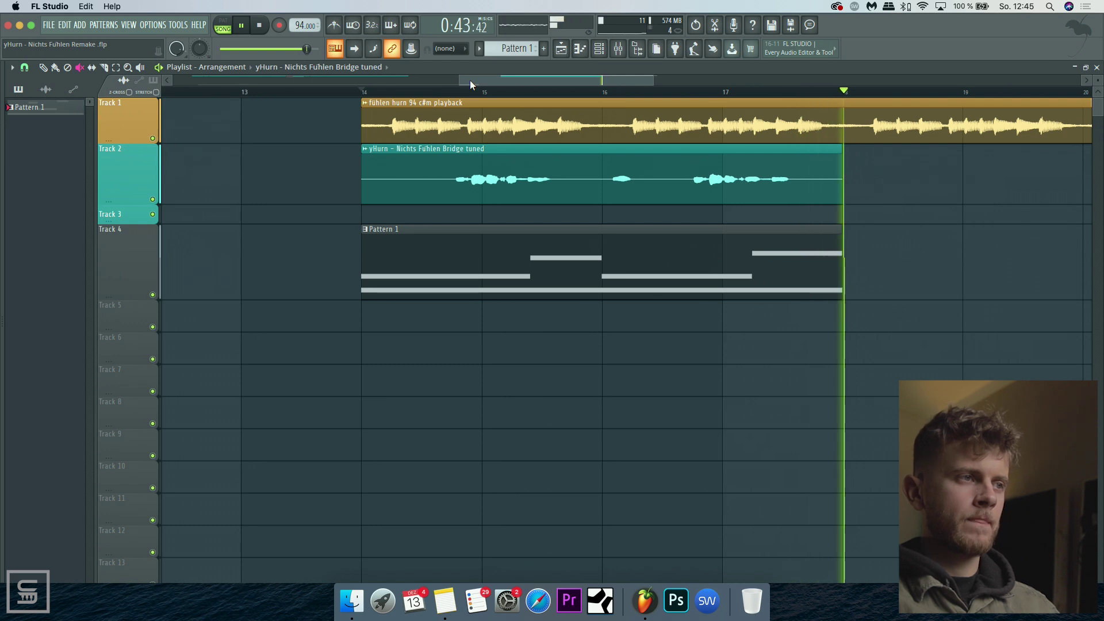
key(space)
Show the mixer, examine the Vocodex settings on the Vocoder track and close the plugin
key(F9)
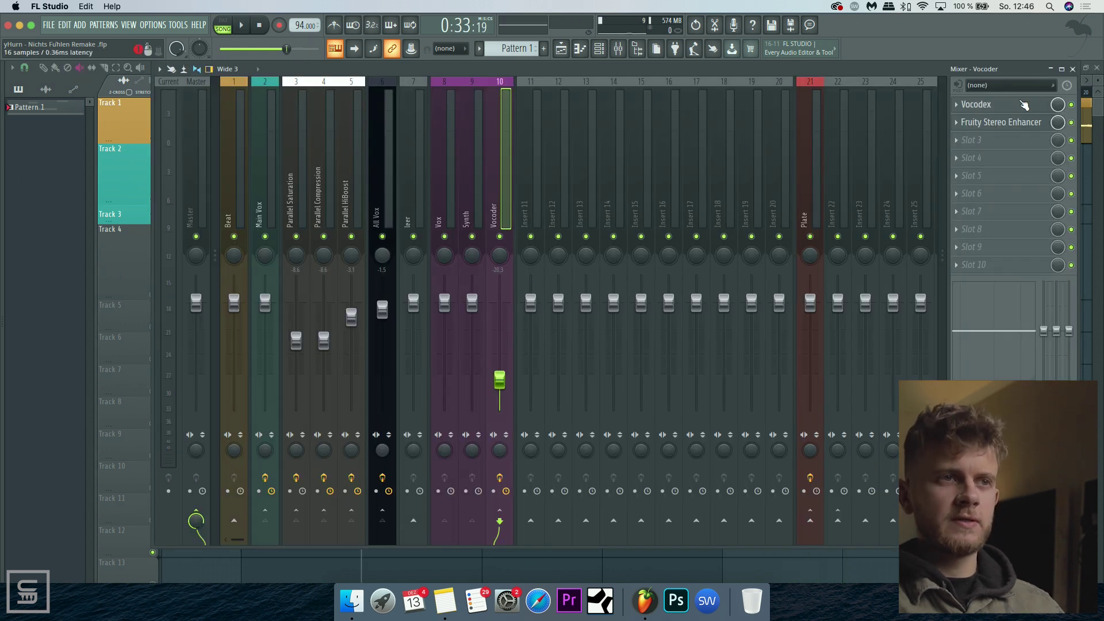
click(1022, 105)
drag(668, 128, 638, 101)
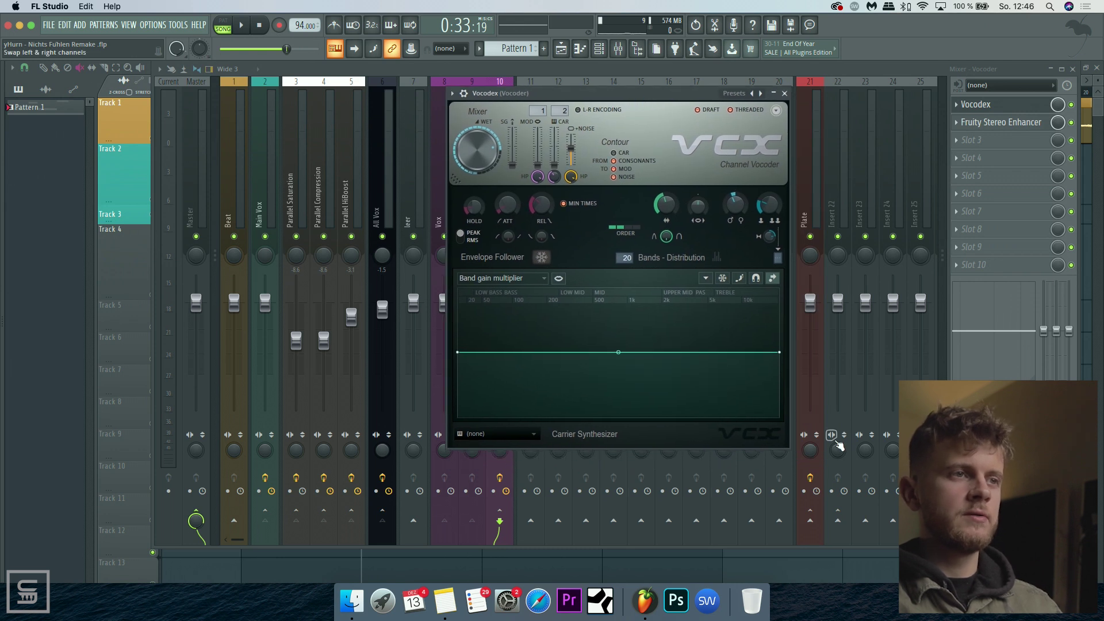
click(785, 93)
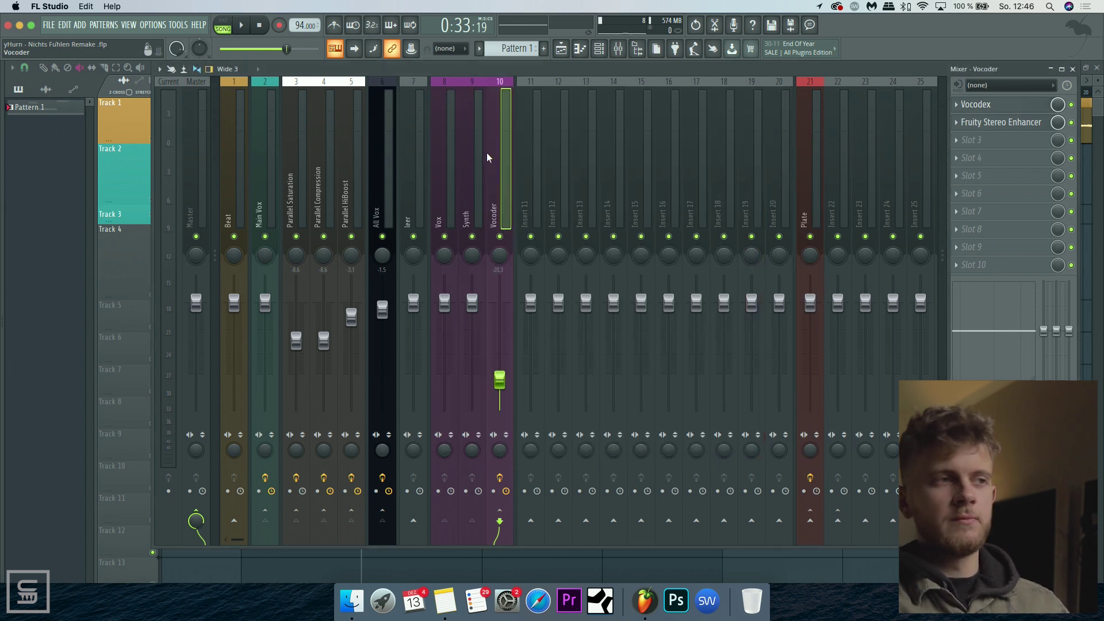